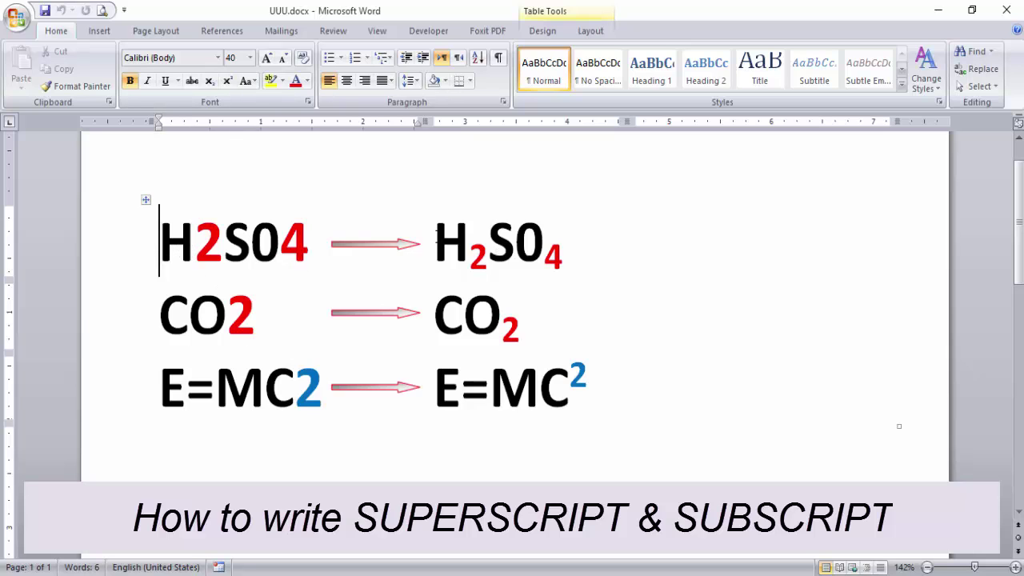
Select the formatted H₂SO₄ example and its subscript 4 to inspect the formatting.
mouse_move(434, 240)
mouse_down()
mouse_move(553, 239)
mouse_move(563, 266)
mouse_up()
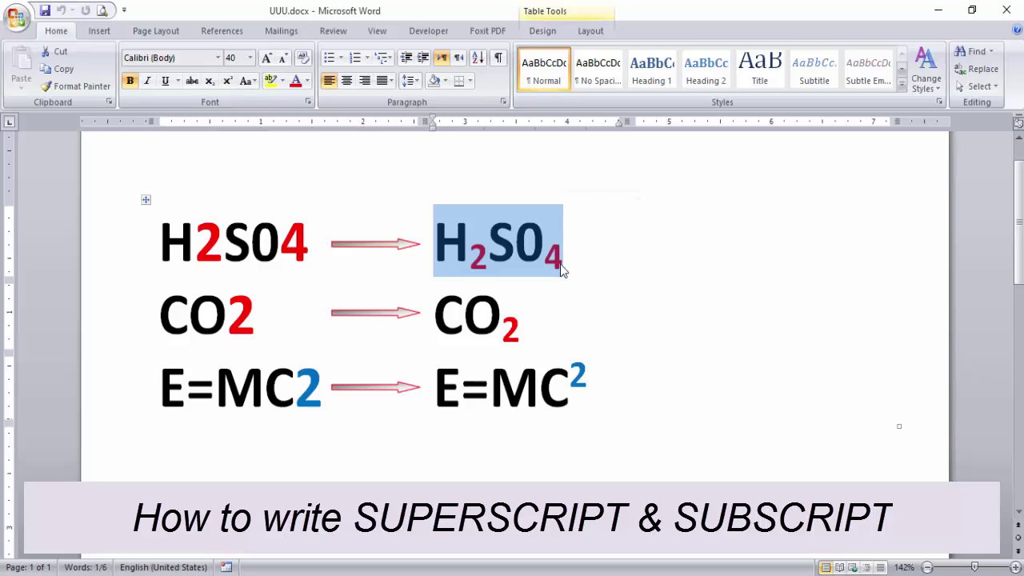
click(555, 295)
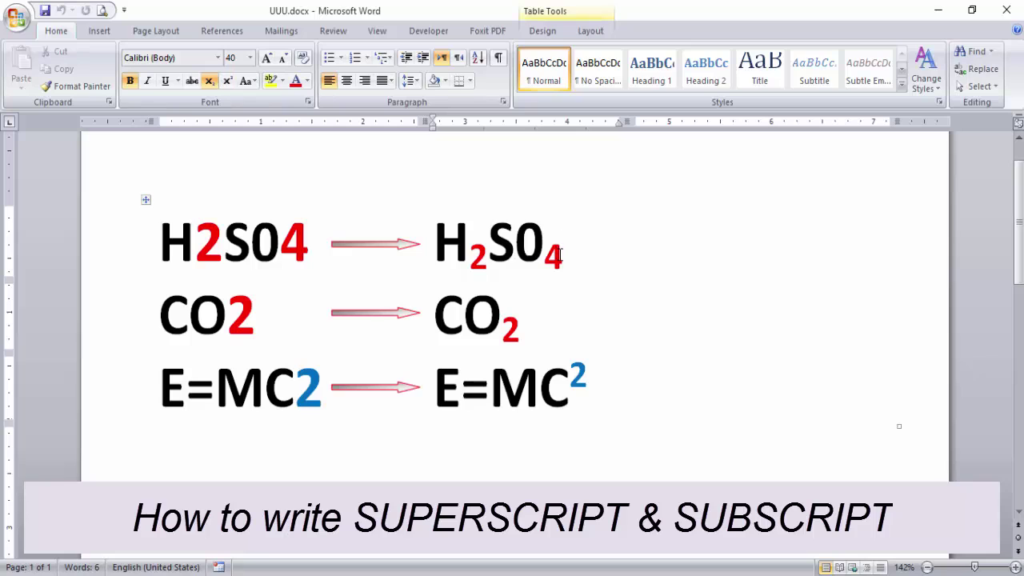
key(shift+Left)
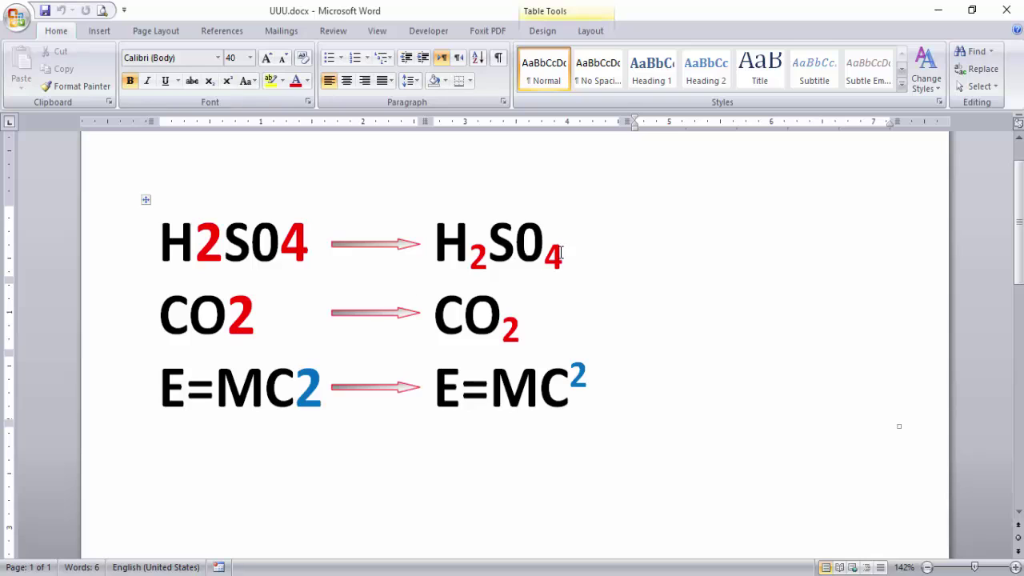
Type plain H2S04 into the empty third-column cell of the first row, selecting its final 4.
click(195, 244)
click(251, 244)
click(624, 242)
click(654, 227)
text(H)
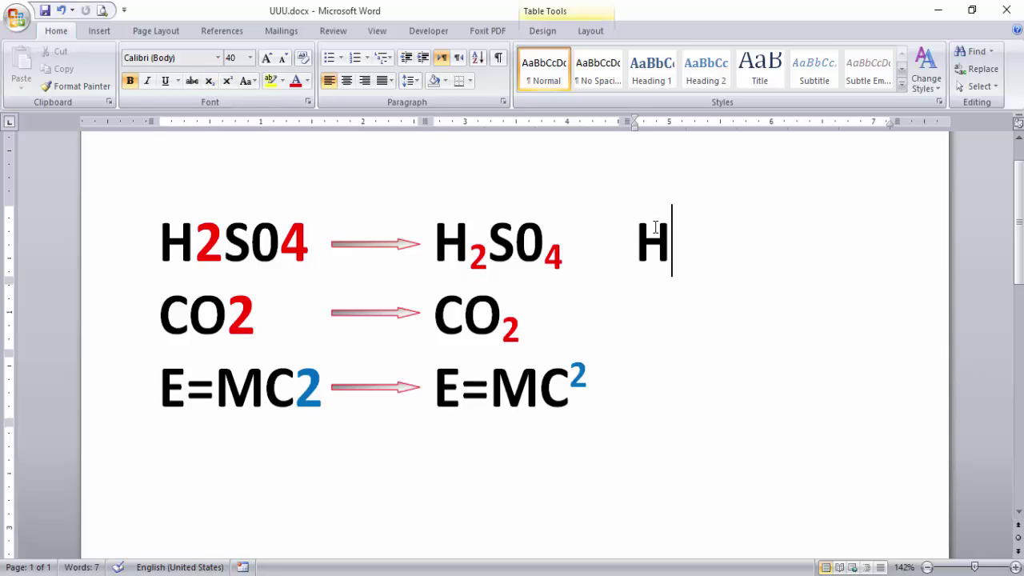
text(2S)
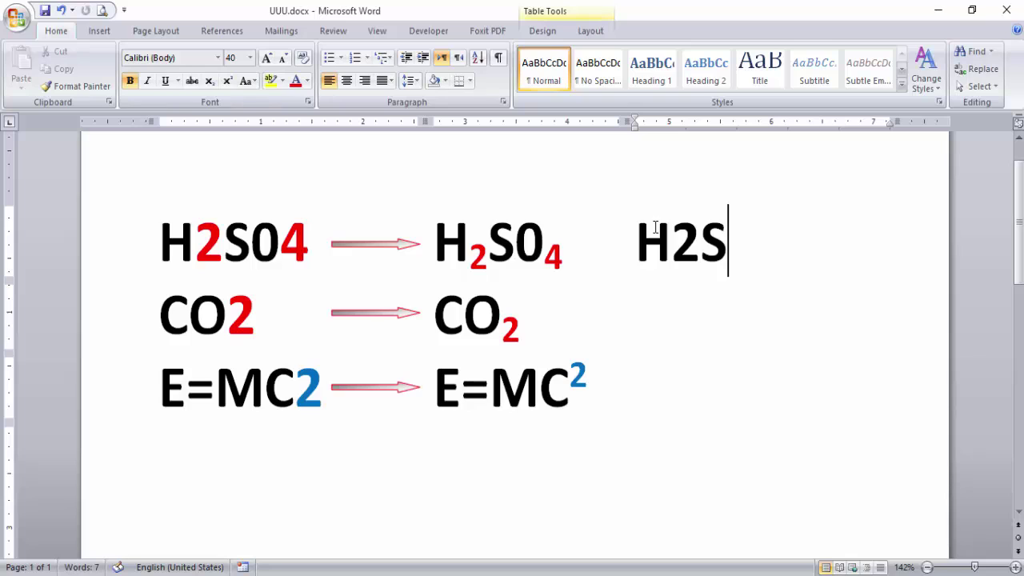
text(04)
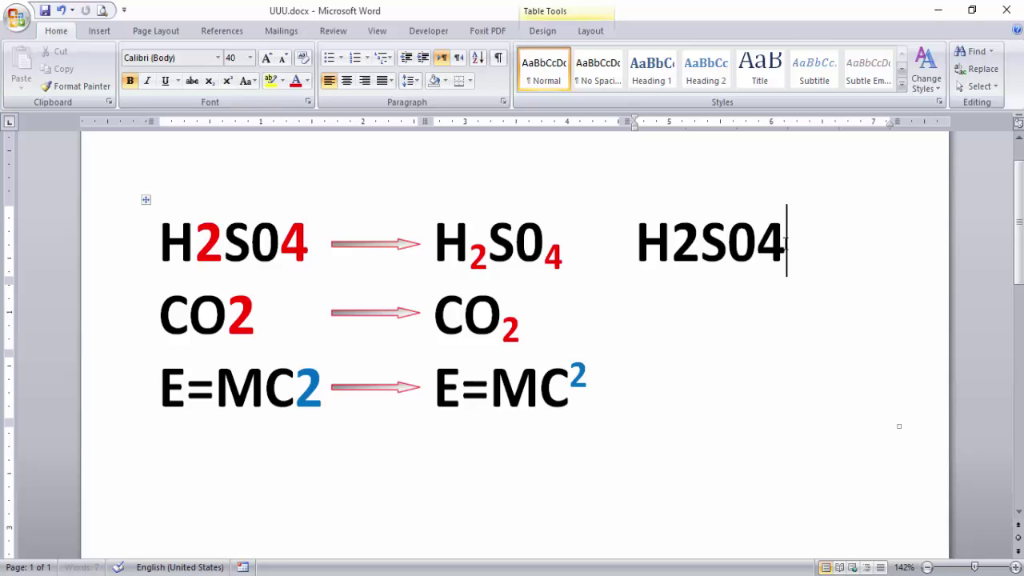
shift+click(756, 233)
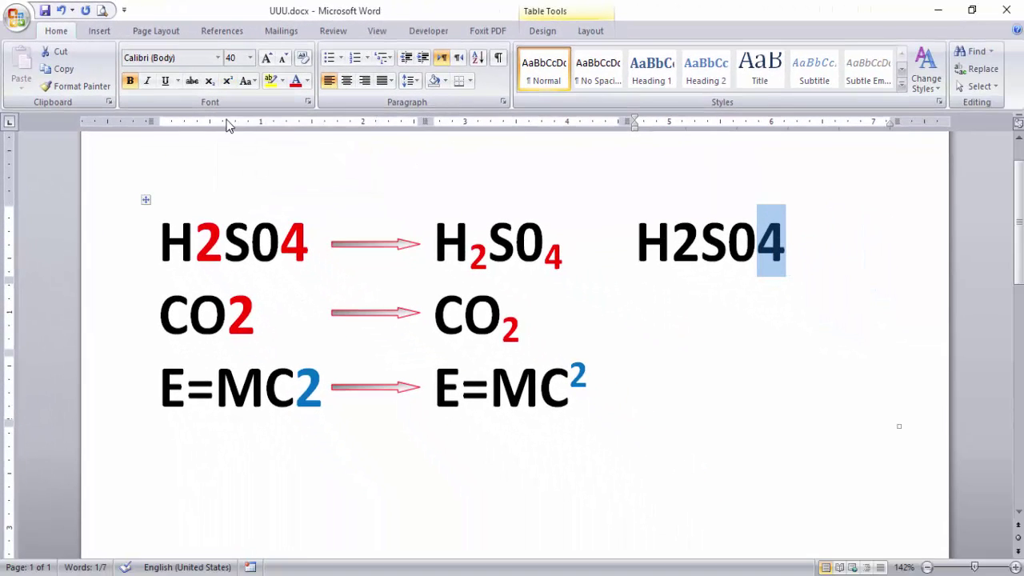
Make the 4 and then the 2 subscripts so the new formula reads H₂SO₄.
click(209, 83)
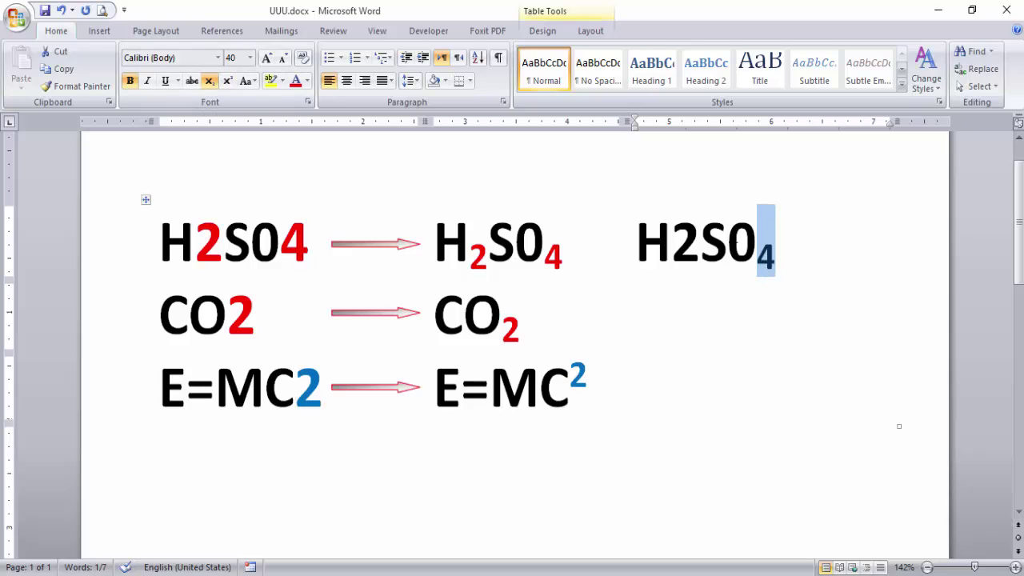
click(228, 81)
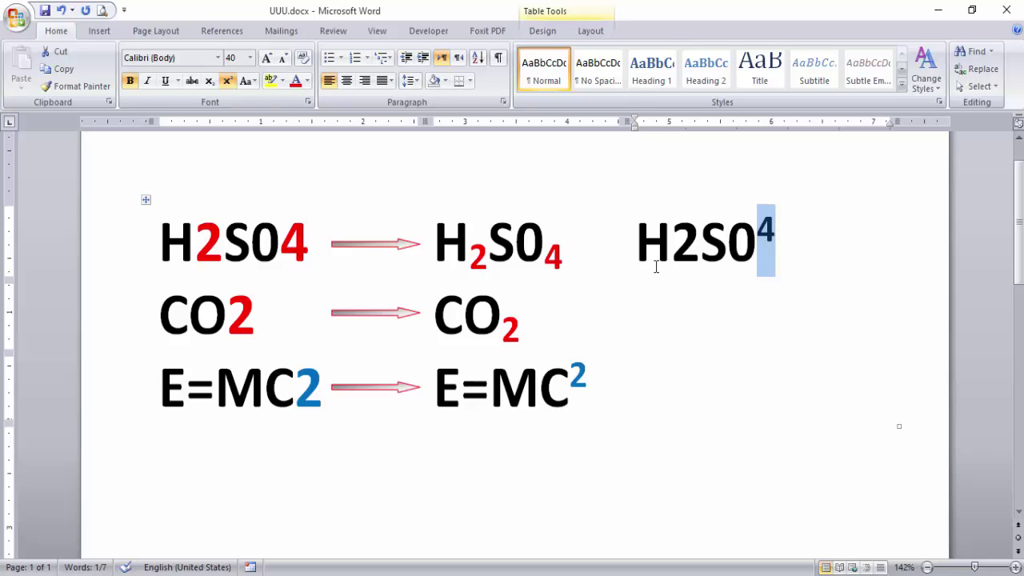
click(209, 81)
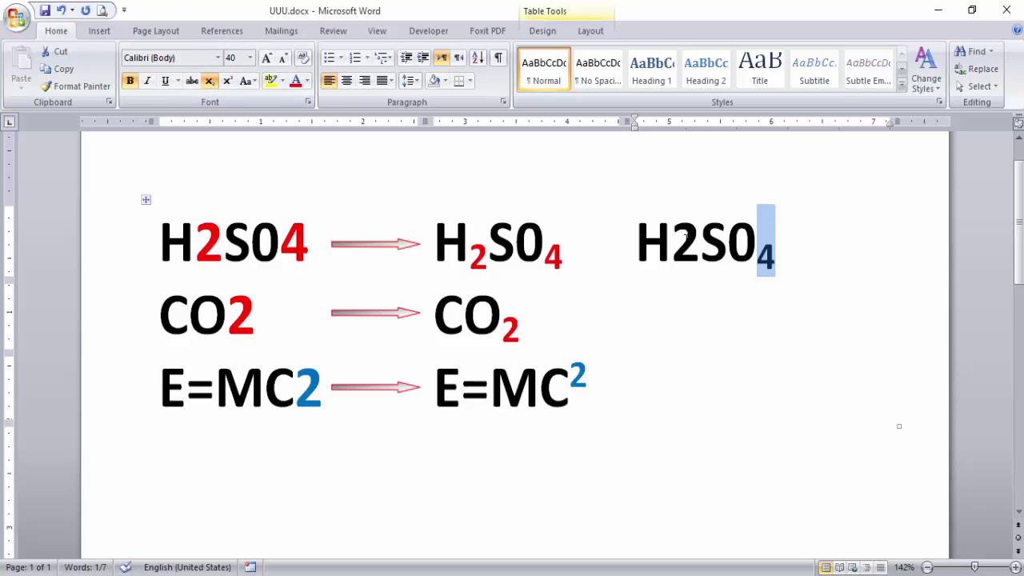
drag(699, 245, 668, 249)
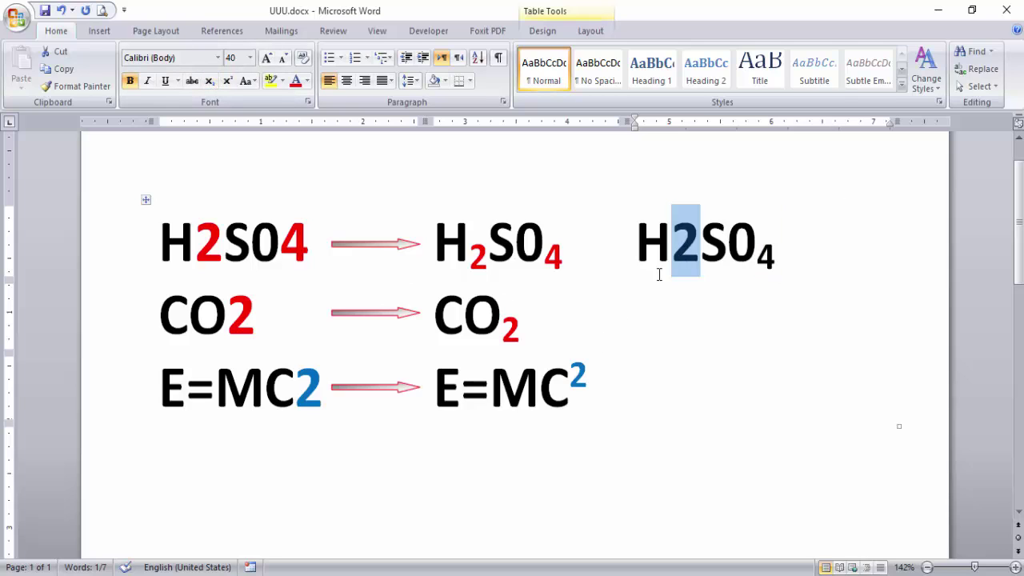
click(210, 83)
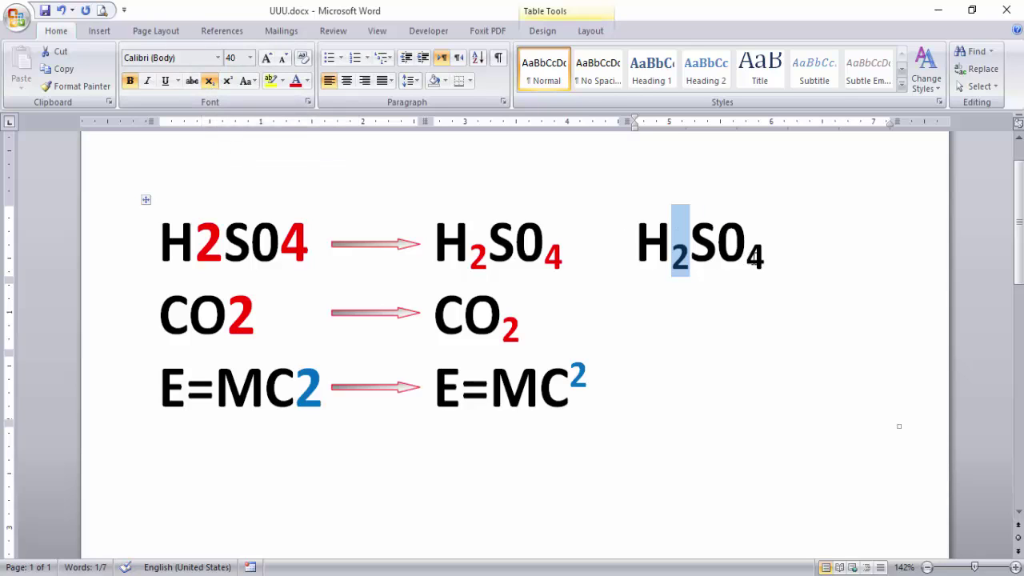
drag(770, 256, 639, 259)
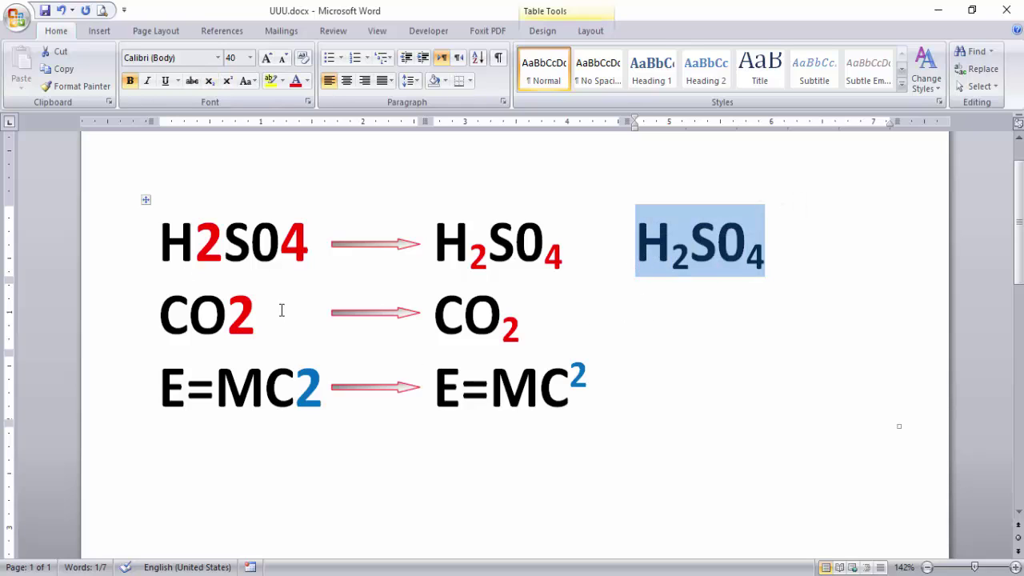
Enter CO2 in the second-row third-column cell and subscript its 2 with Ctrl+=, giving CO₂.
click(654, 313)
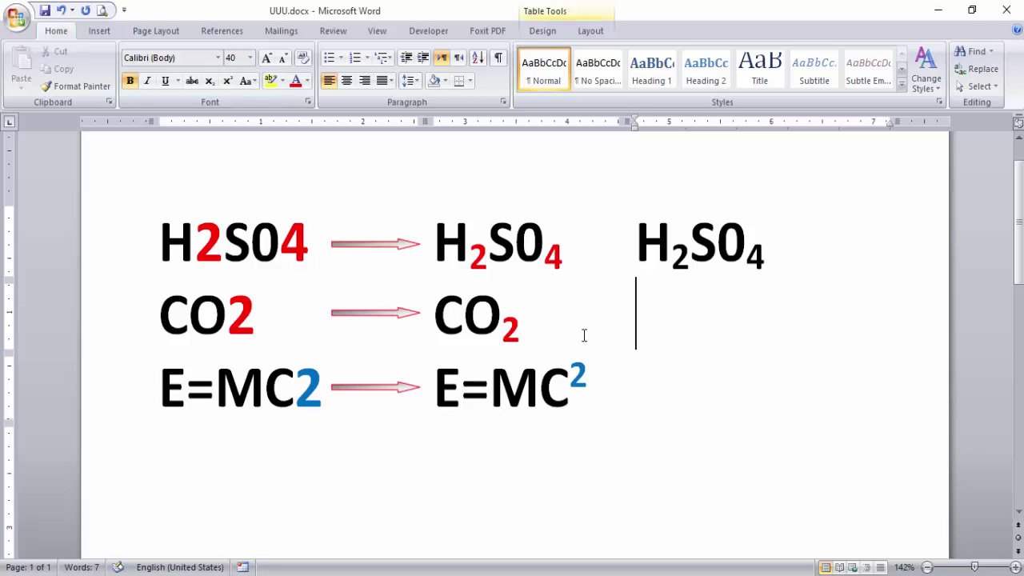
text(CO2)
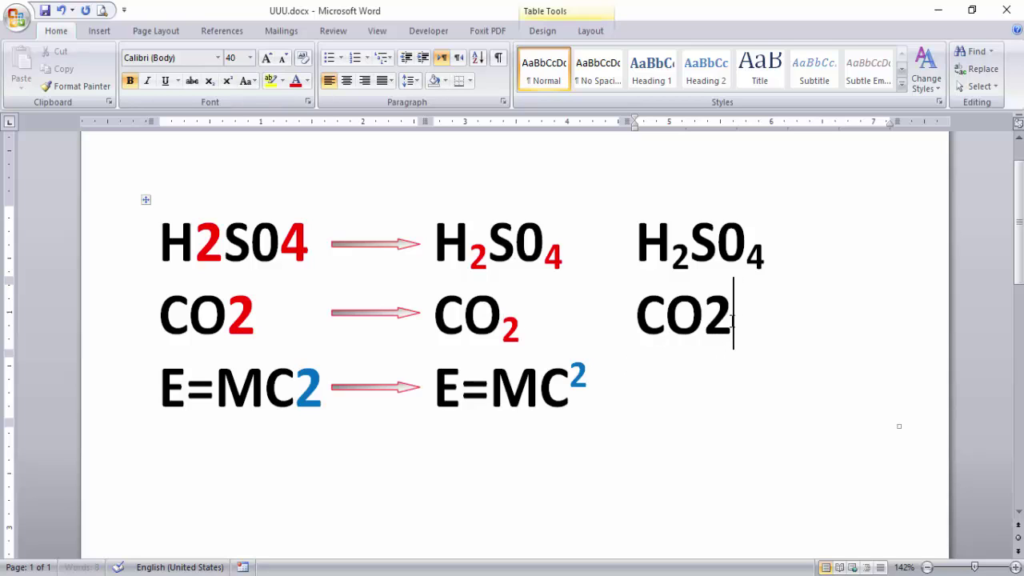
drag(734, 328, 714, 332)
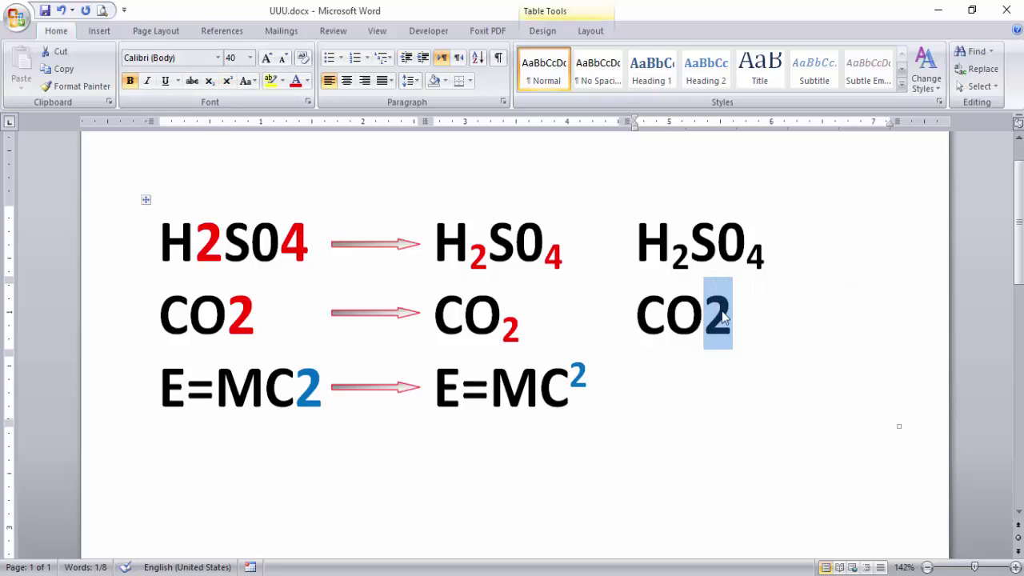
key(ctrl+equal)
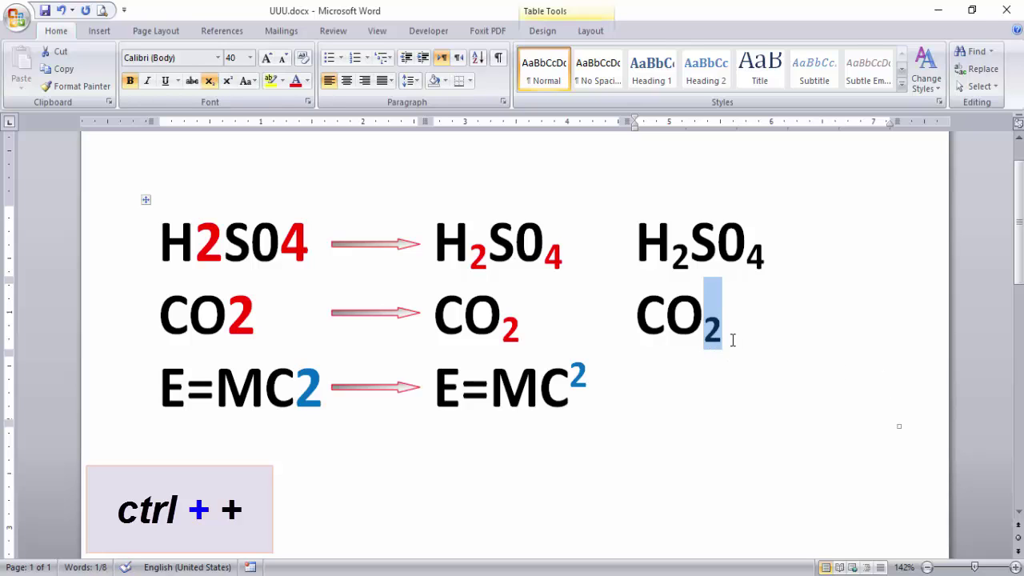
click(662, 383)
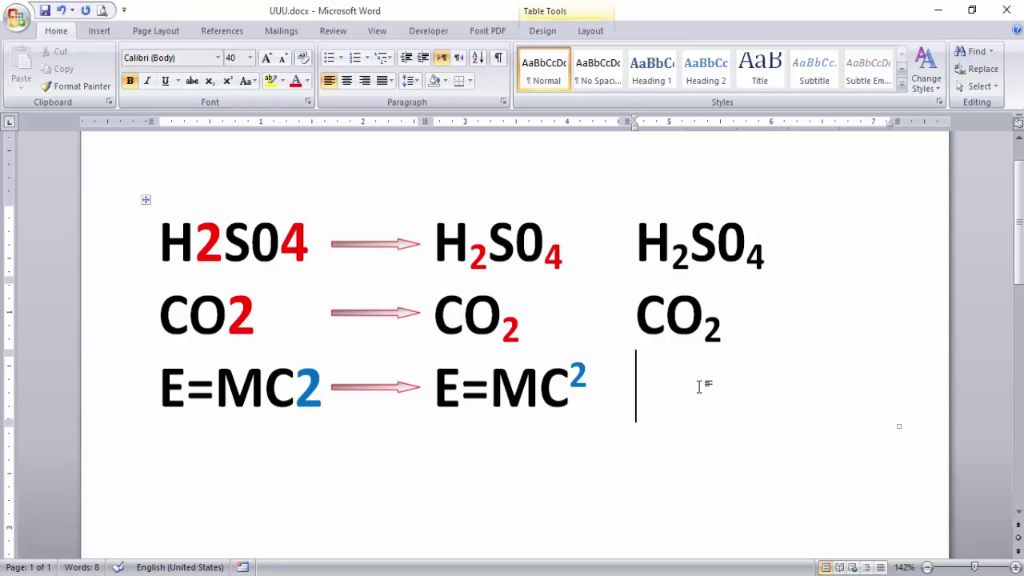
Type E=MC2 in the third-row cell and superscript its final 2 with Ctrl+Shift++, giving E=MC².
text(E=M)
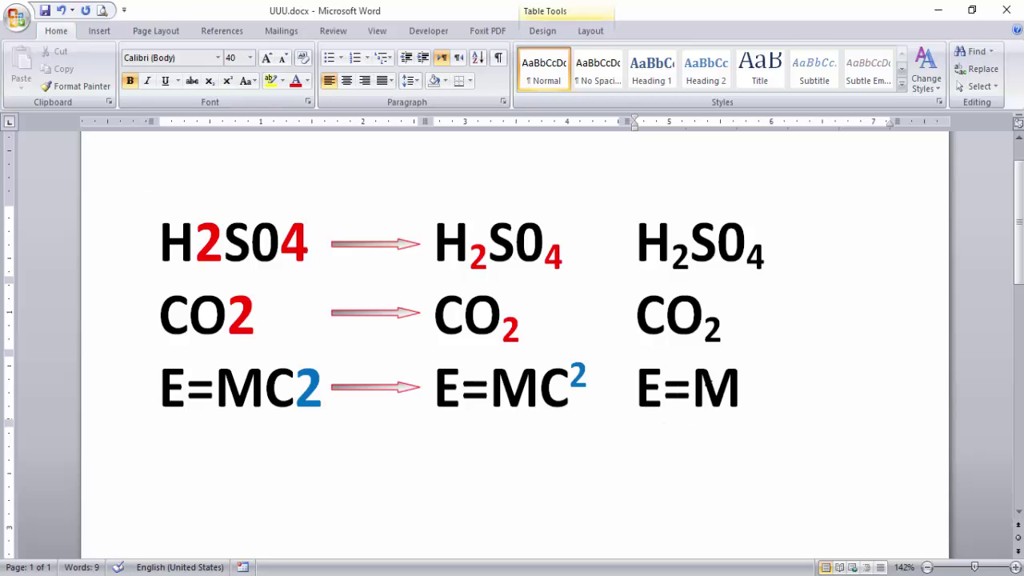
text(C2)
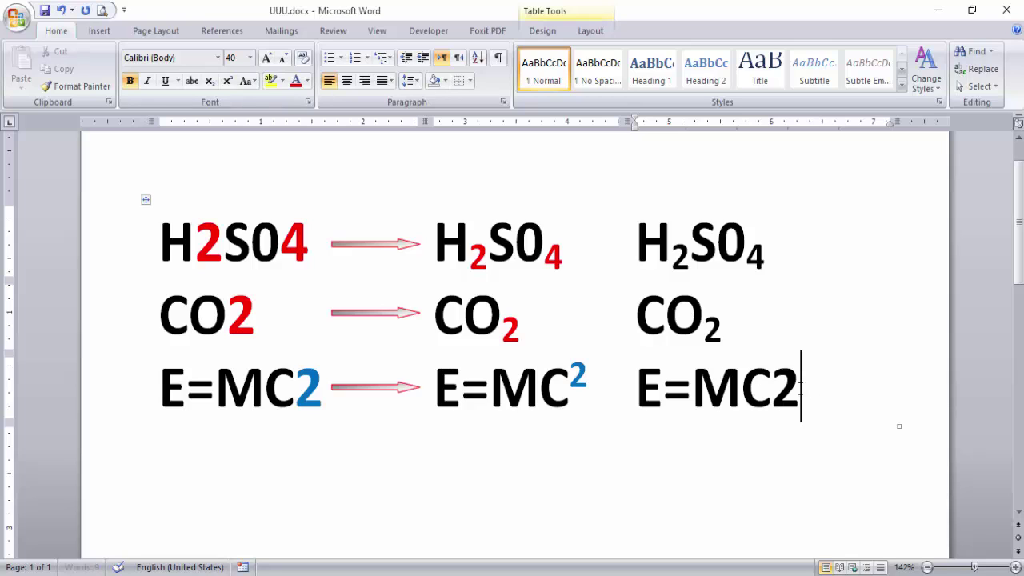
drag(799, 389, 772, 389)
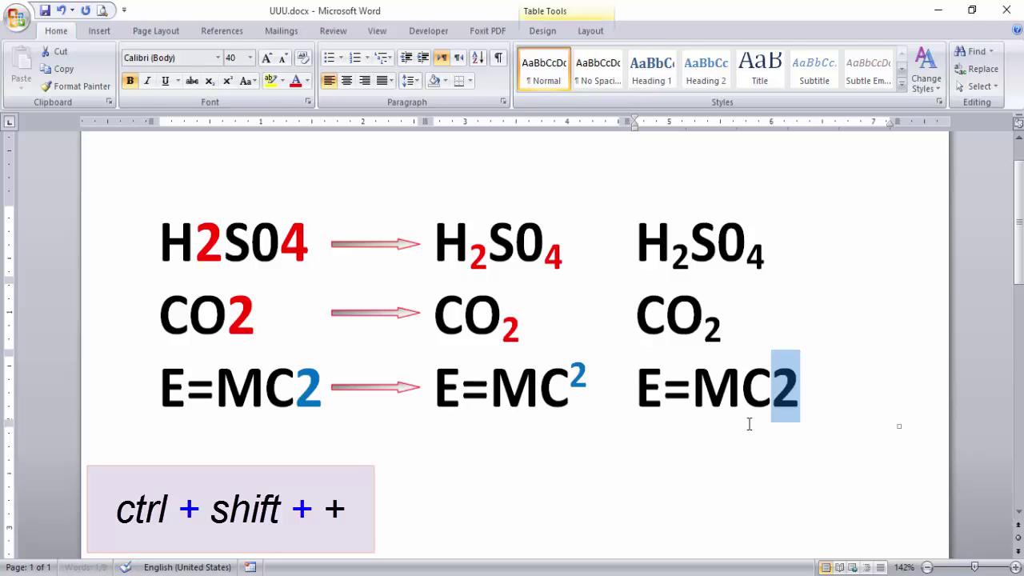
key(ctrl+shift+plus)
click(766, 366)
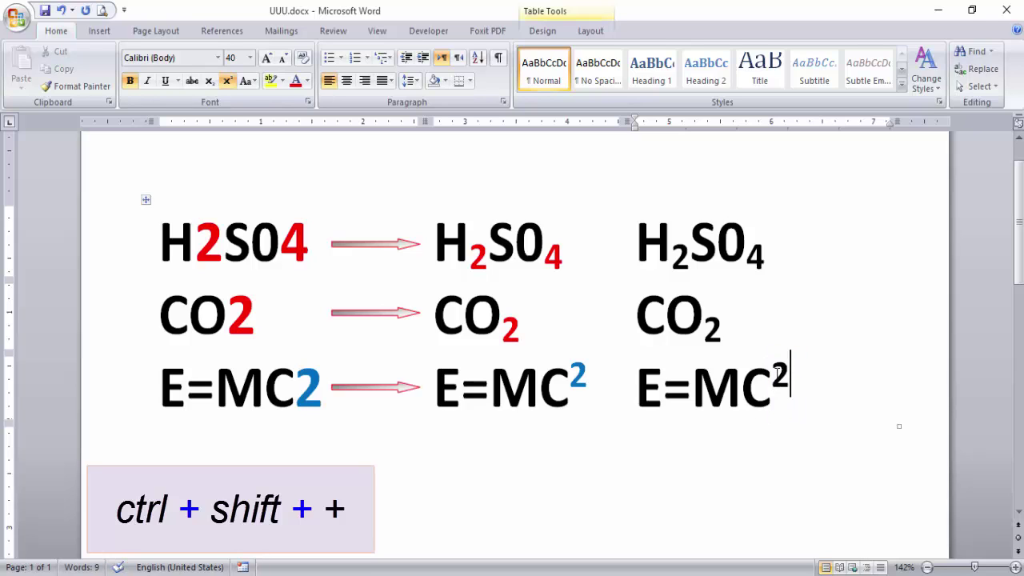